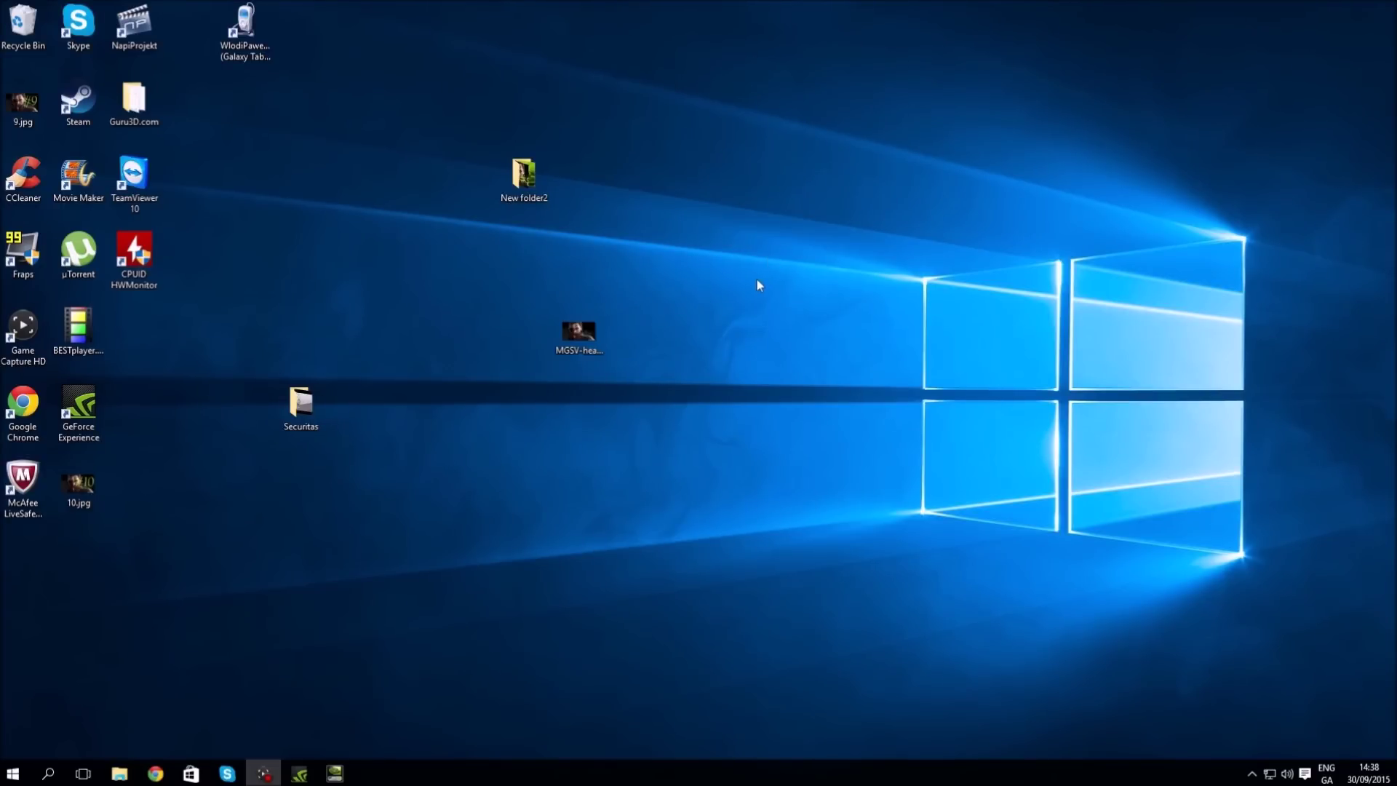
# Step: In NVIDIA Control Panel, let the 3D application decide image settings
pyautogui.rightClick(757, 283)
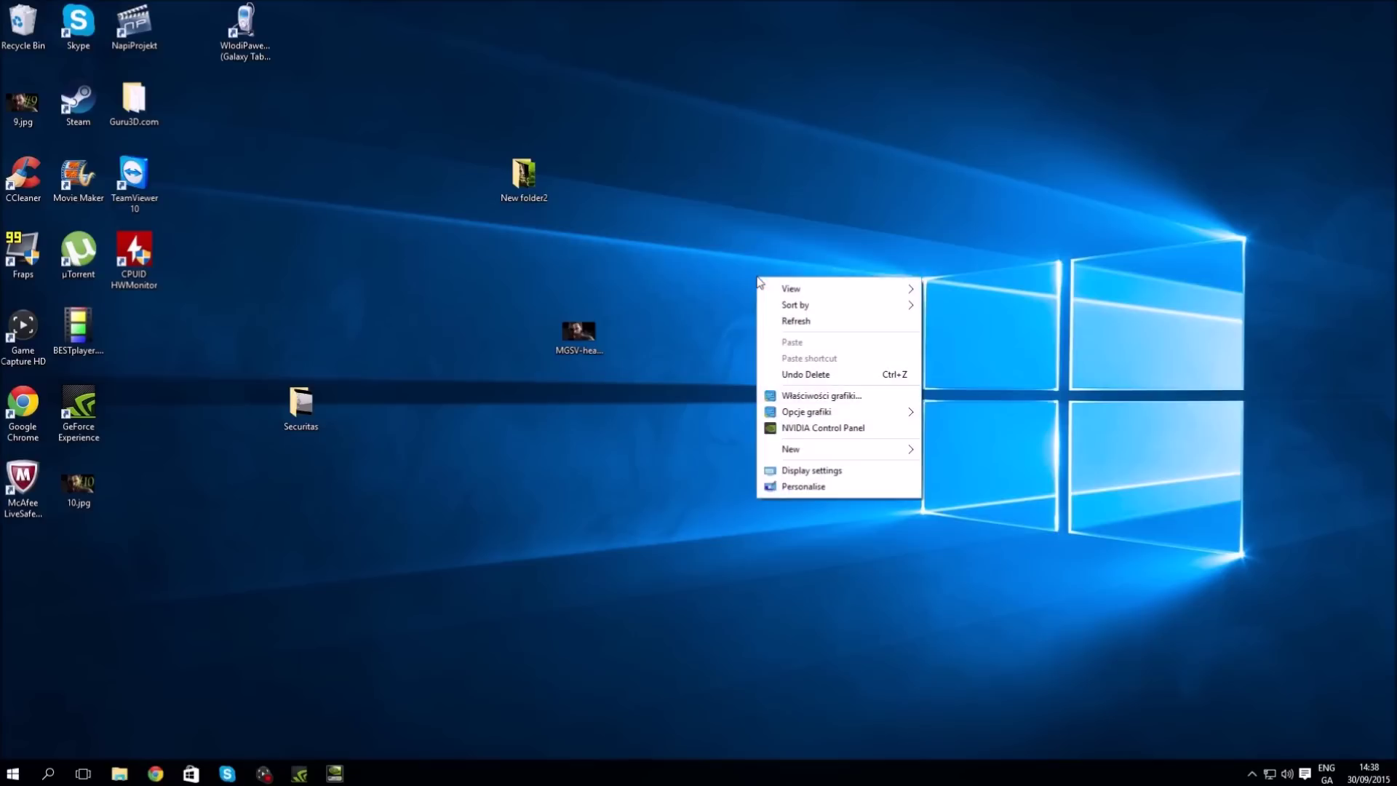
pyautogui.click(834, 428)
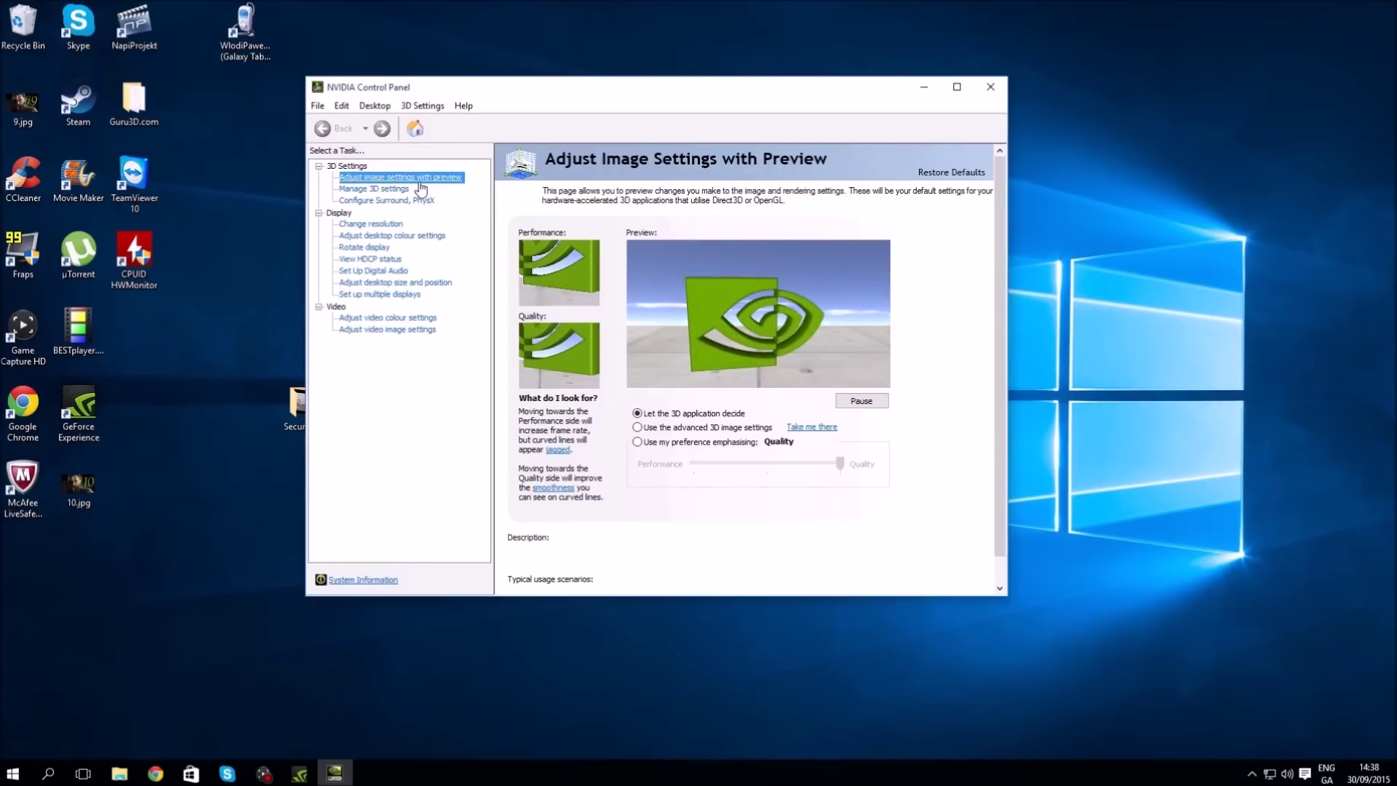
pyautogui.click(637, 428)
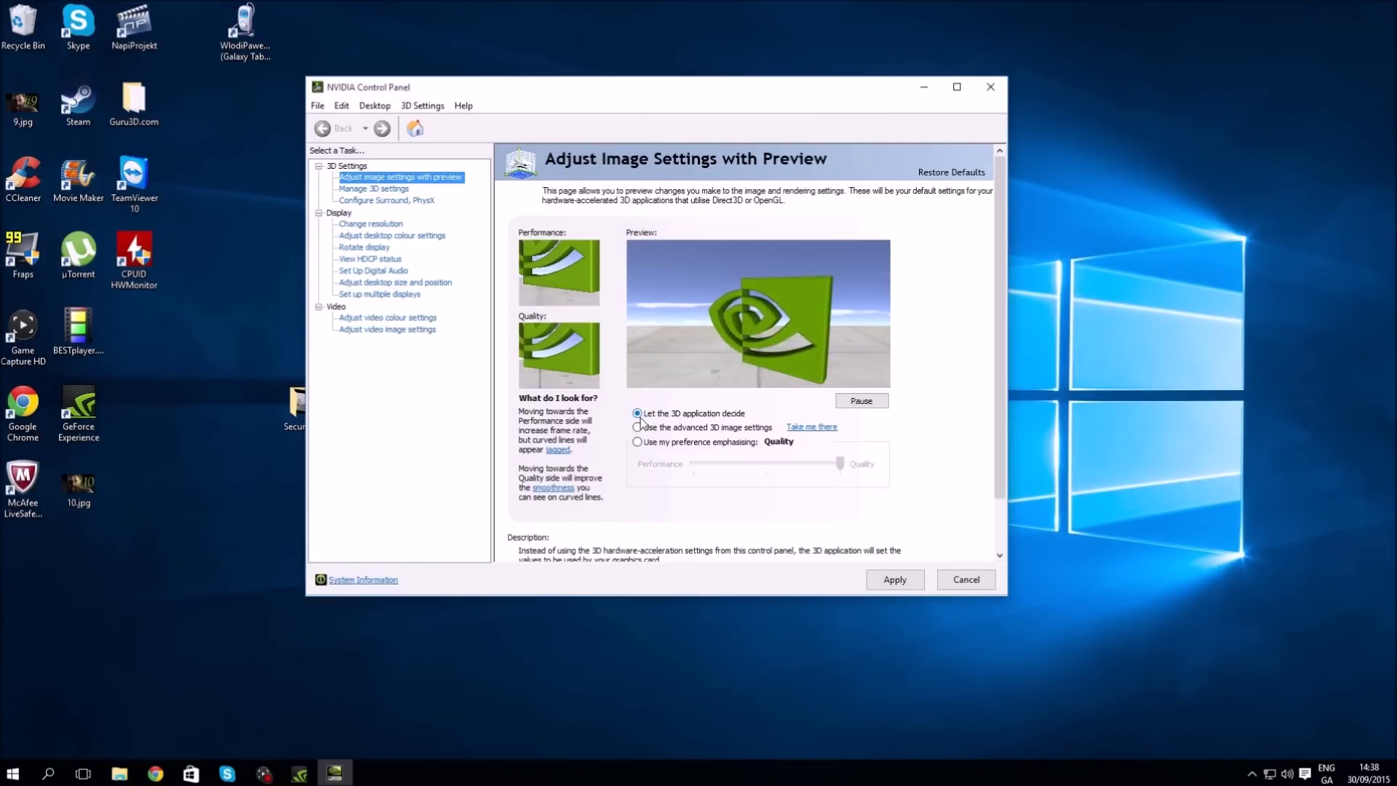
pyautogui.click(639, 414)
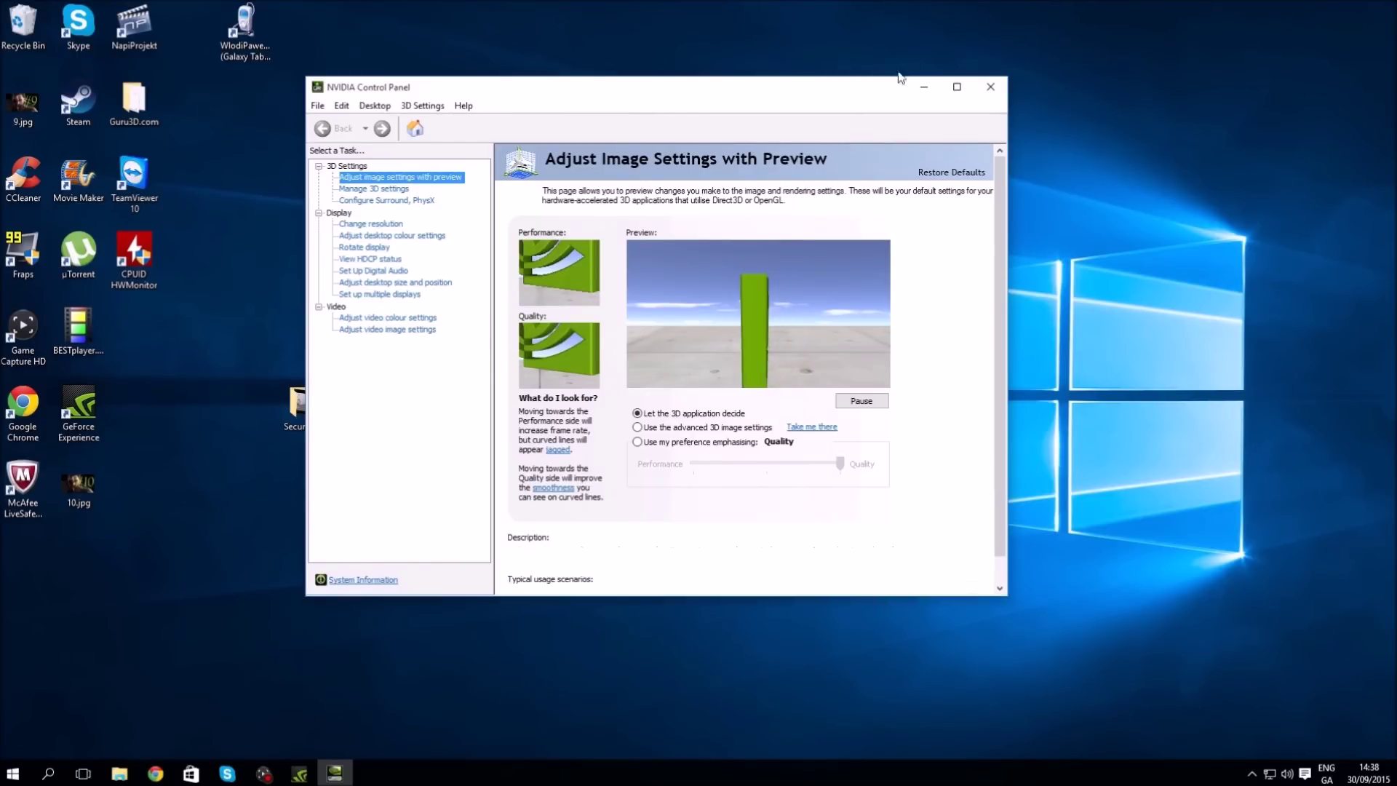
pyautogui.click(988, 90)
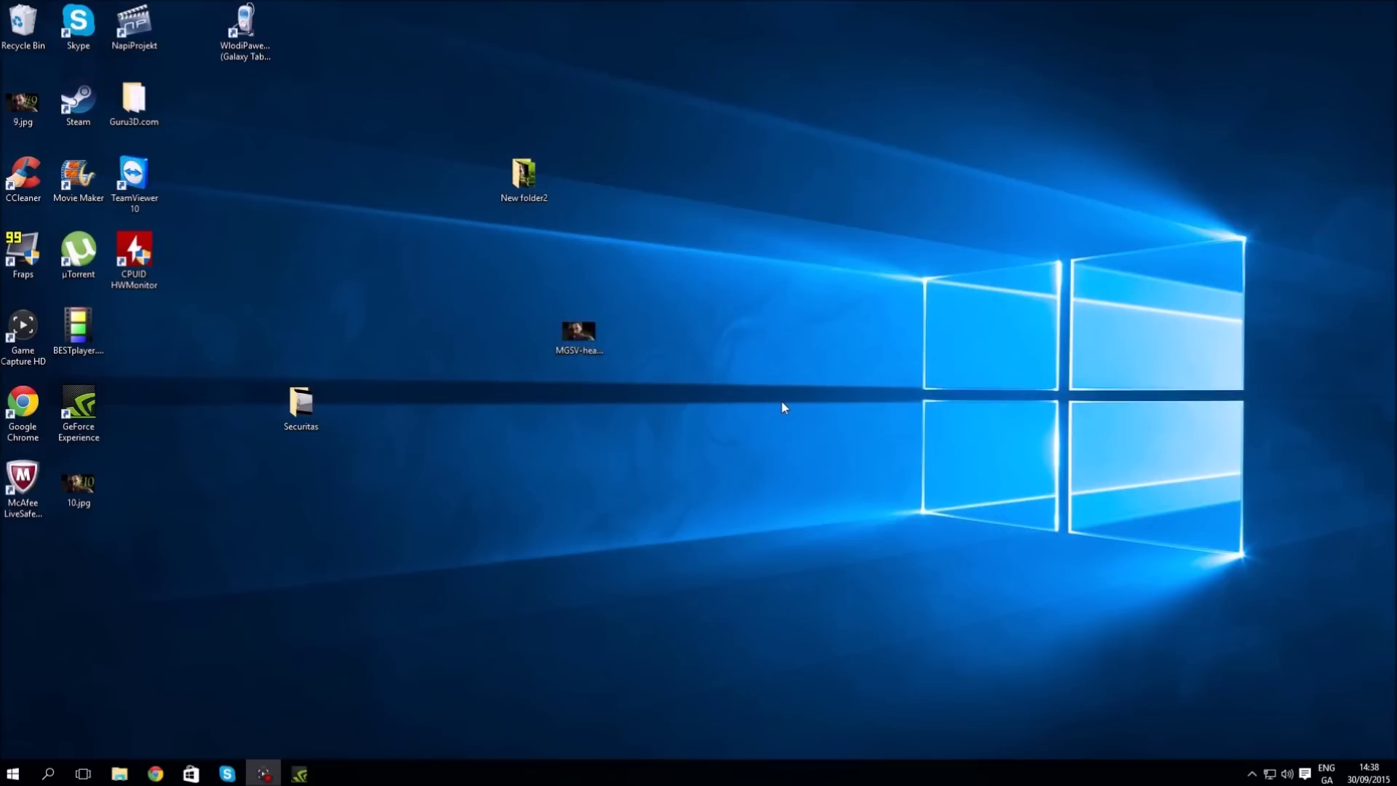
# Step: Open GeForce Experience from the tray and select Mad Max
pyautogui.click(1253, 773)
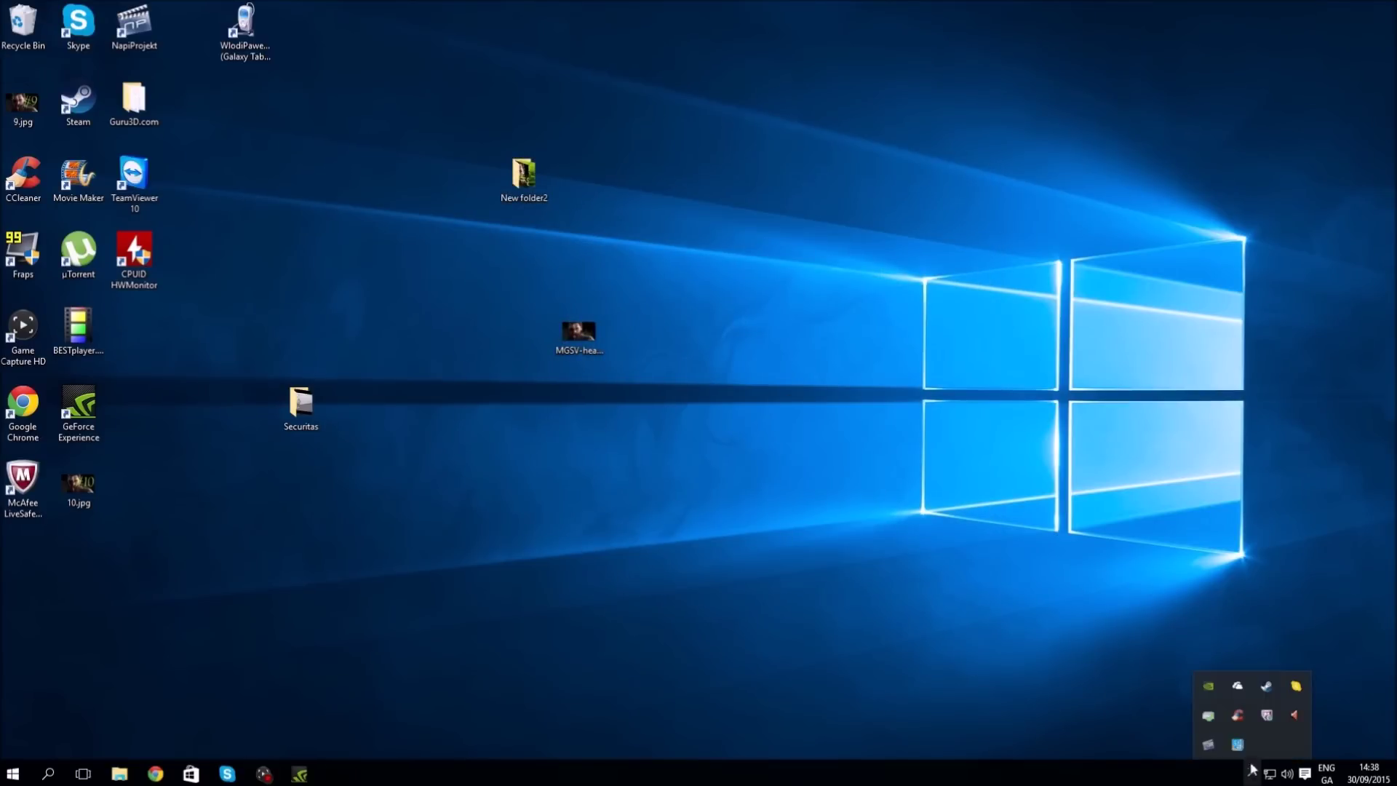
pyautogui.rightClick(1208, 687)
pyautogui.click(1251, 610)
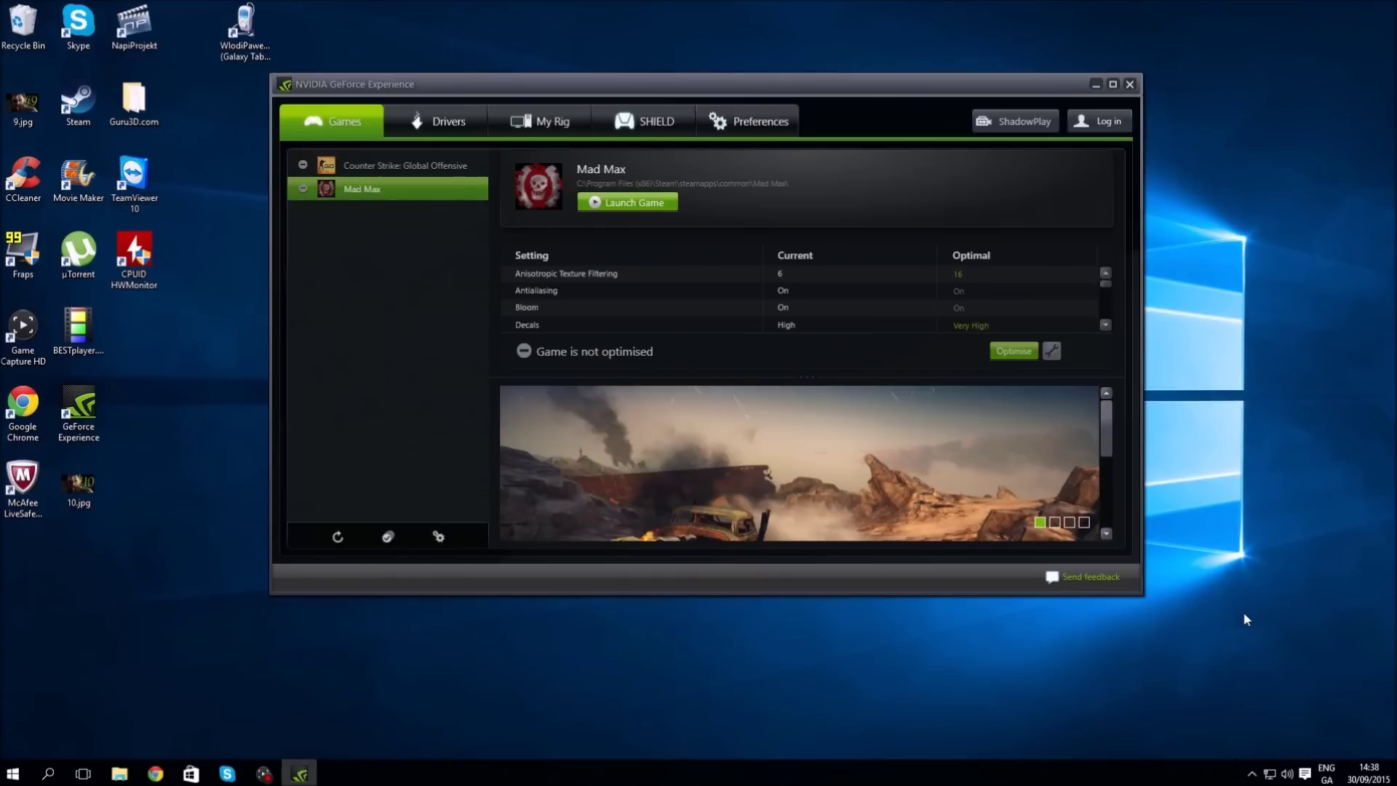
pyautogui.moveTo(741, 94)
pyautogui.mouseDown()
pyautogui.moveTo(789, 62)
pyautogui.moveTo(825, 93)
pyautogui.mouseUp()
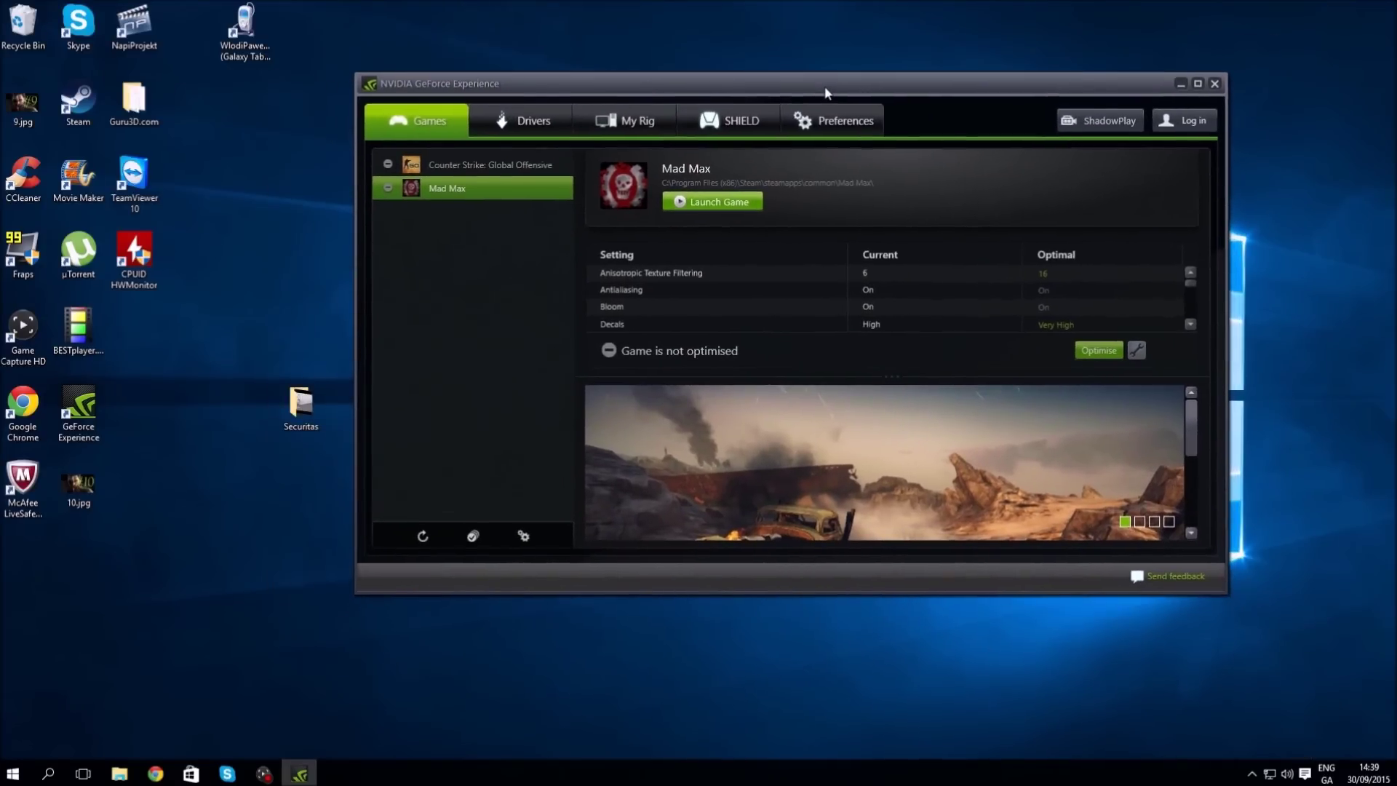
pyautogui.click(466, 169)
# Step: Optimise Mad Max fully for performance and launch the game
pyautogui.click(1138, 349)
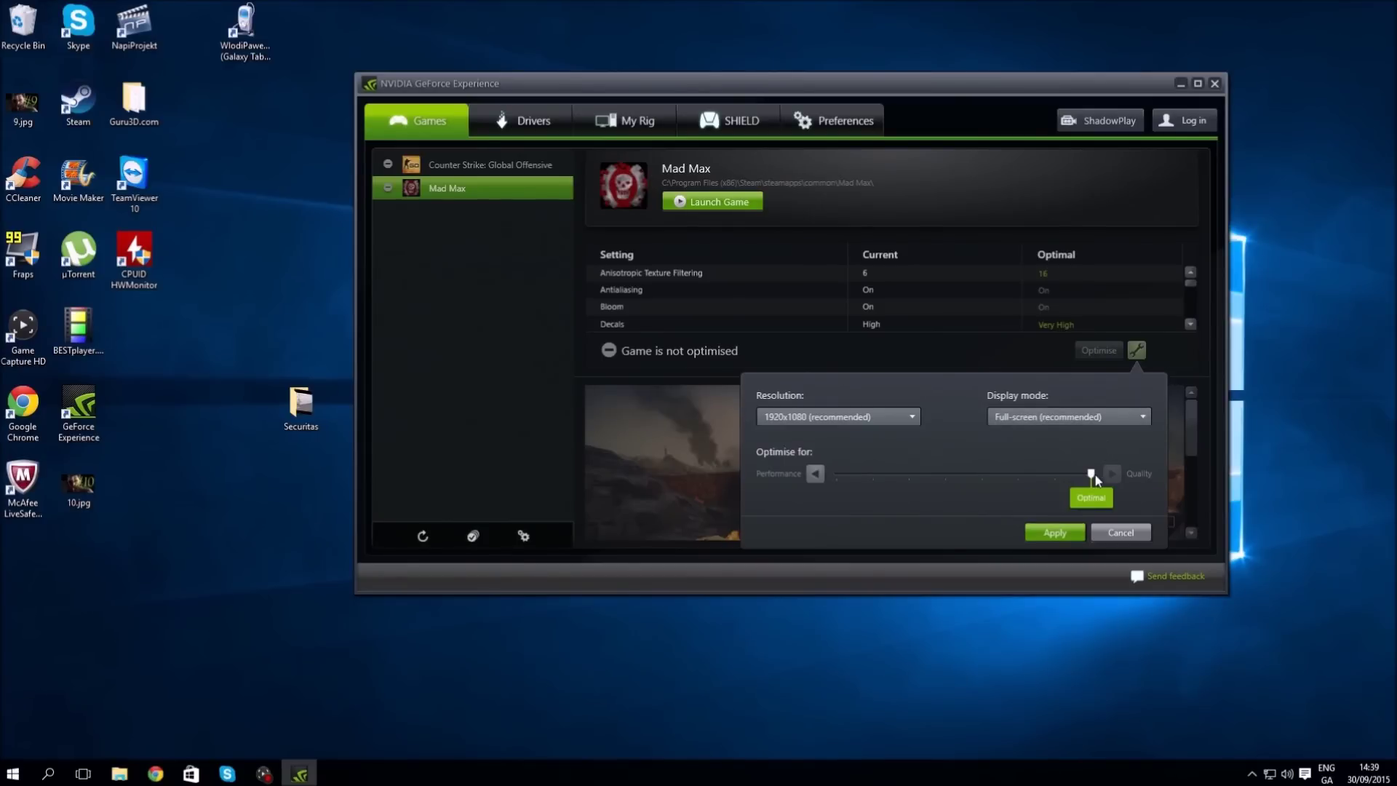
pyautogui.moveTo(1089, 474); pyautogui.dragTo(817, 471)
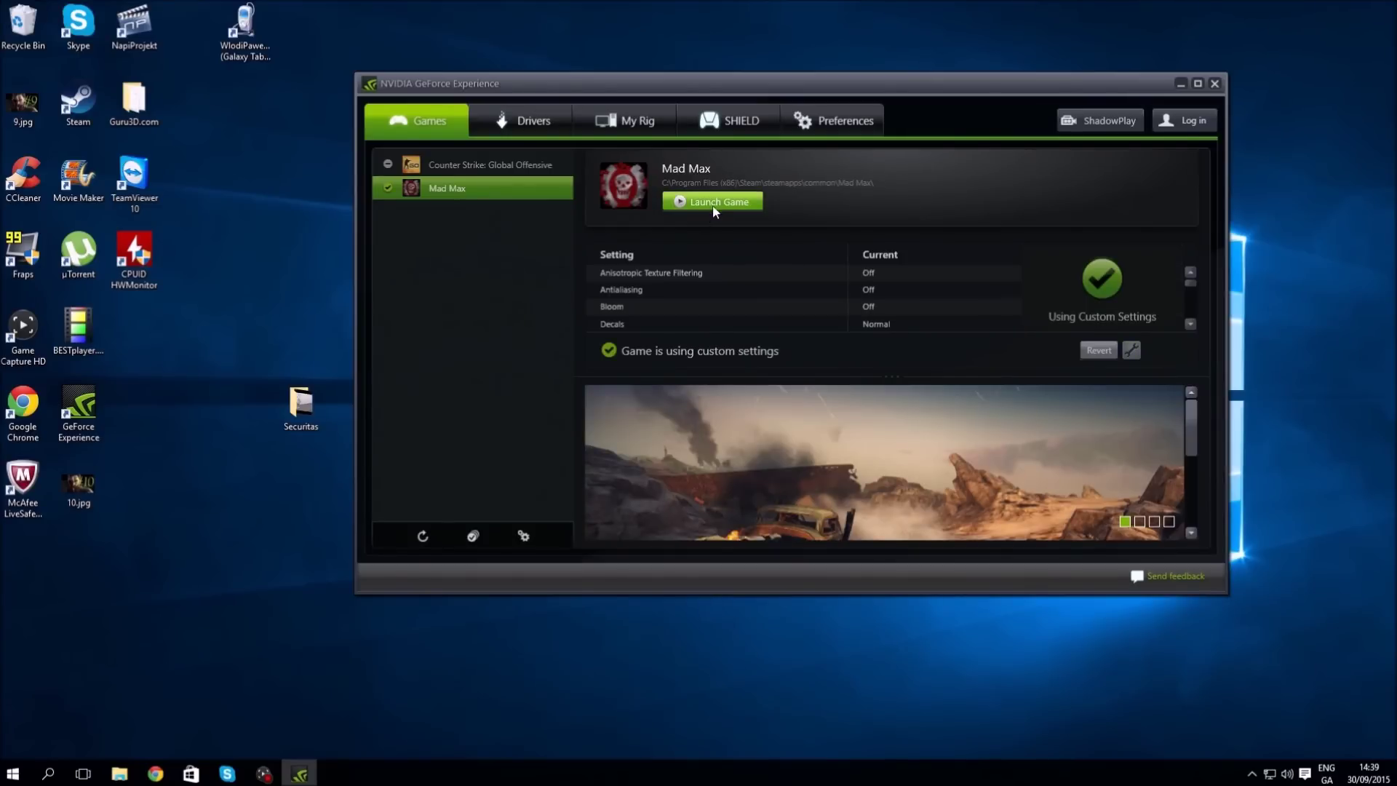
pyautogui.click(708, 206)
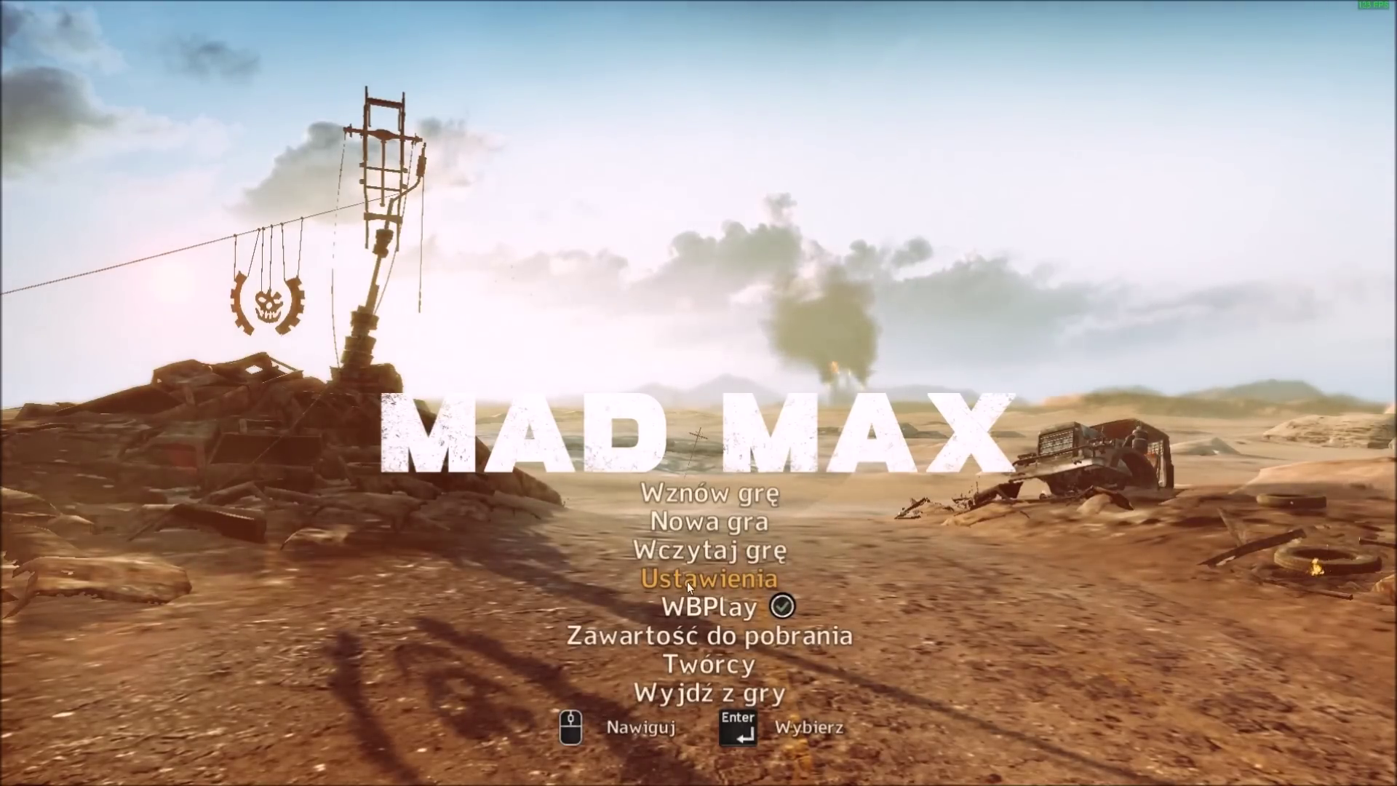
# Step: Set the Mad Max graphics preset to Wysokie and apply it
pyautogui.click(687, 582)
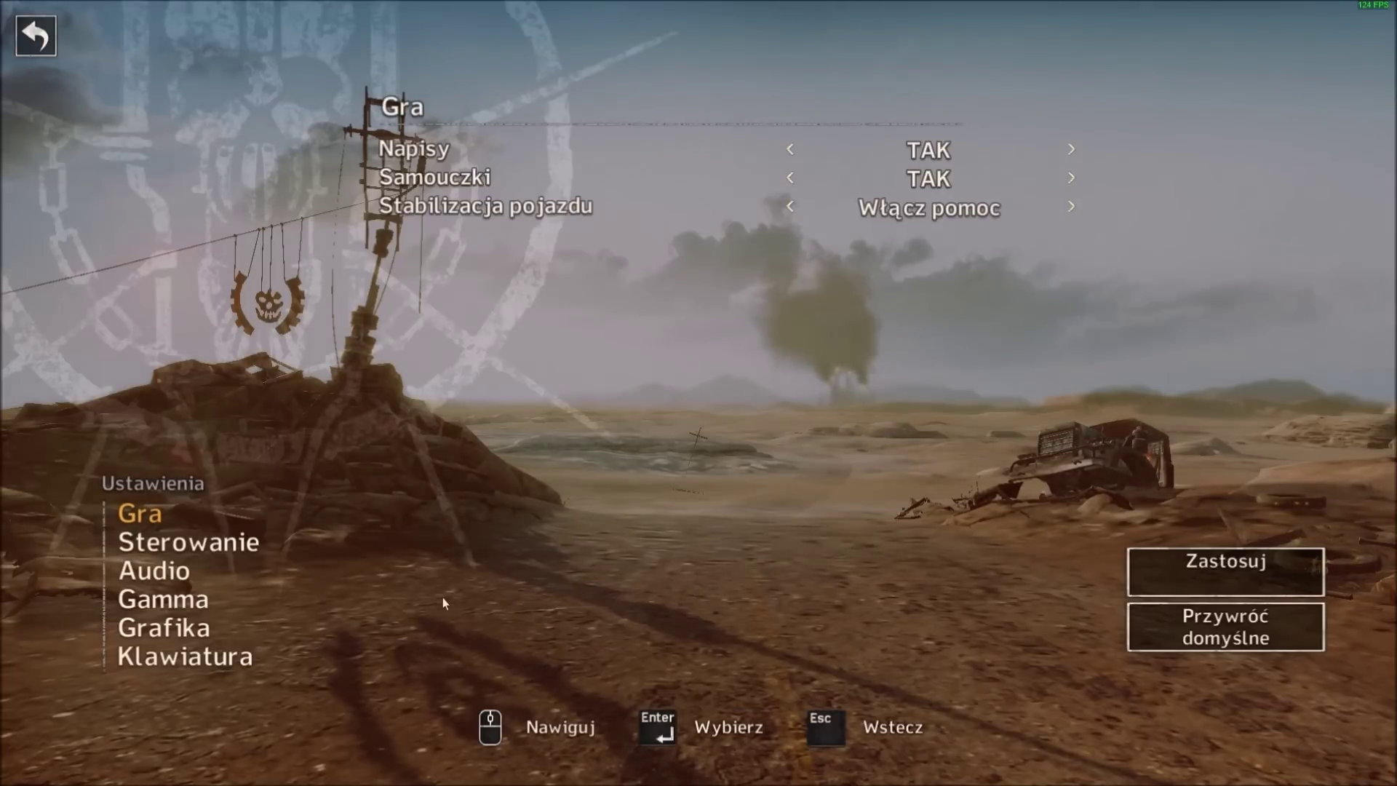
pyautogui.click(164, 628)
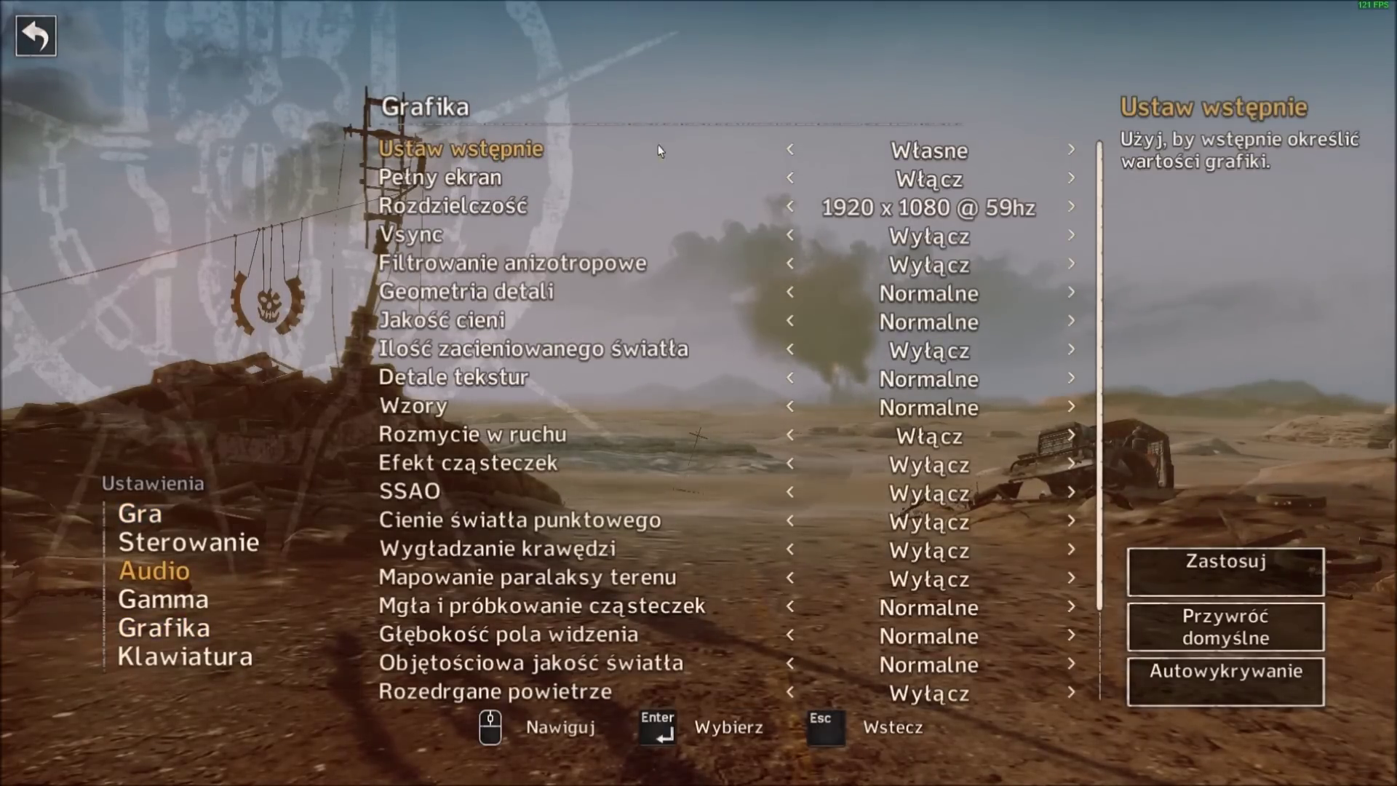
pyautogui.click(1072, 153)
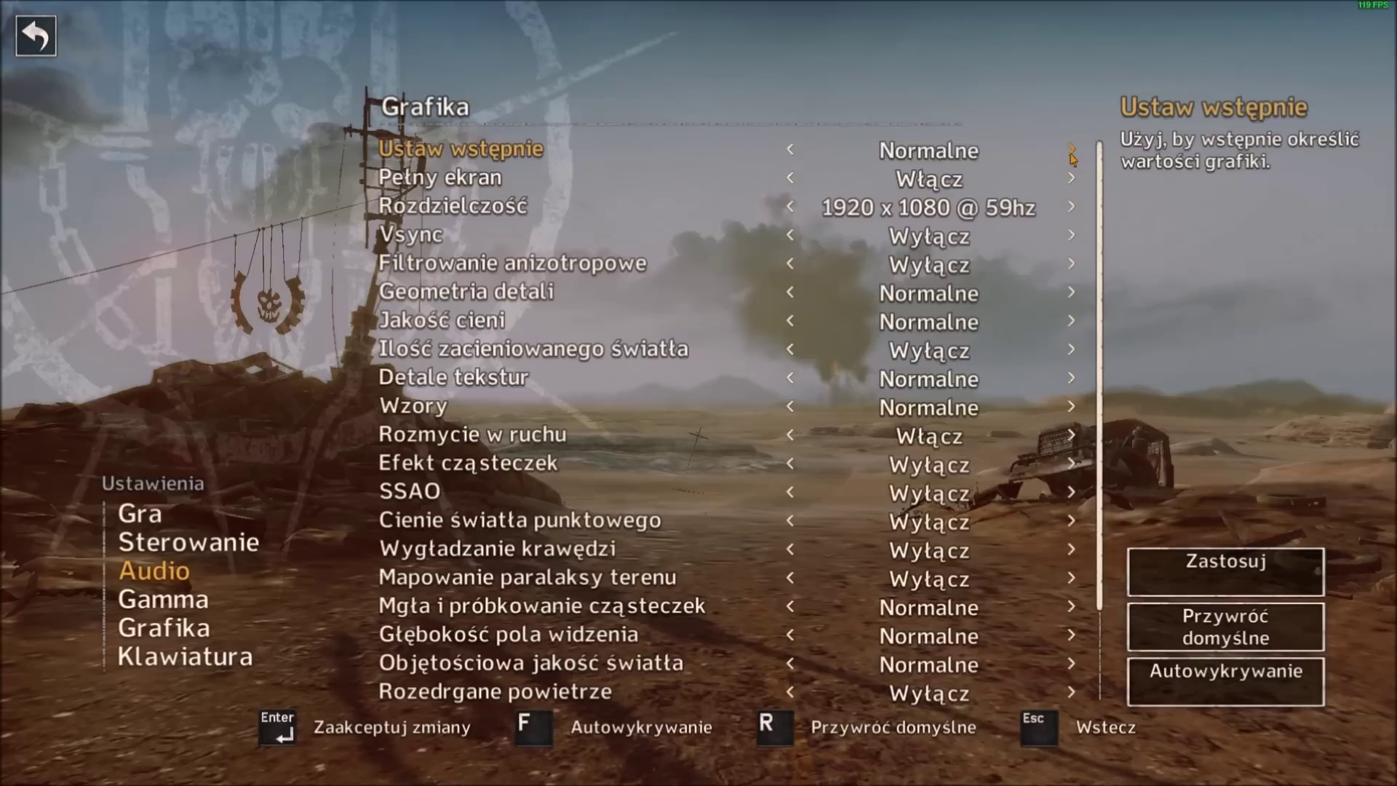
pyautogui.click(1072, 153)
pyautogui.click(1072, 153)
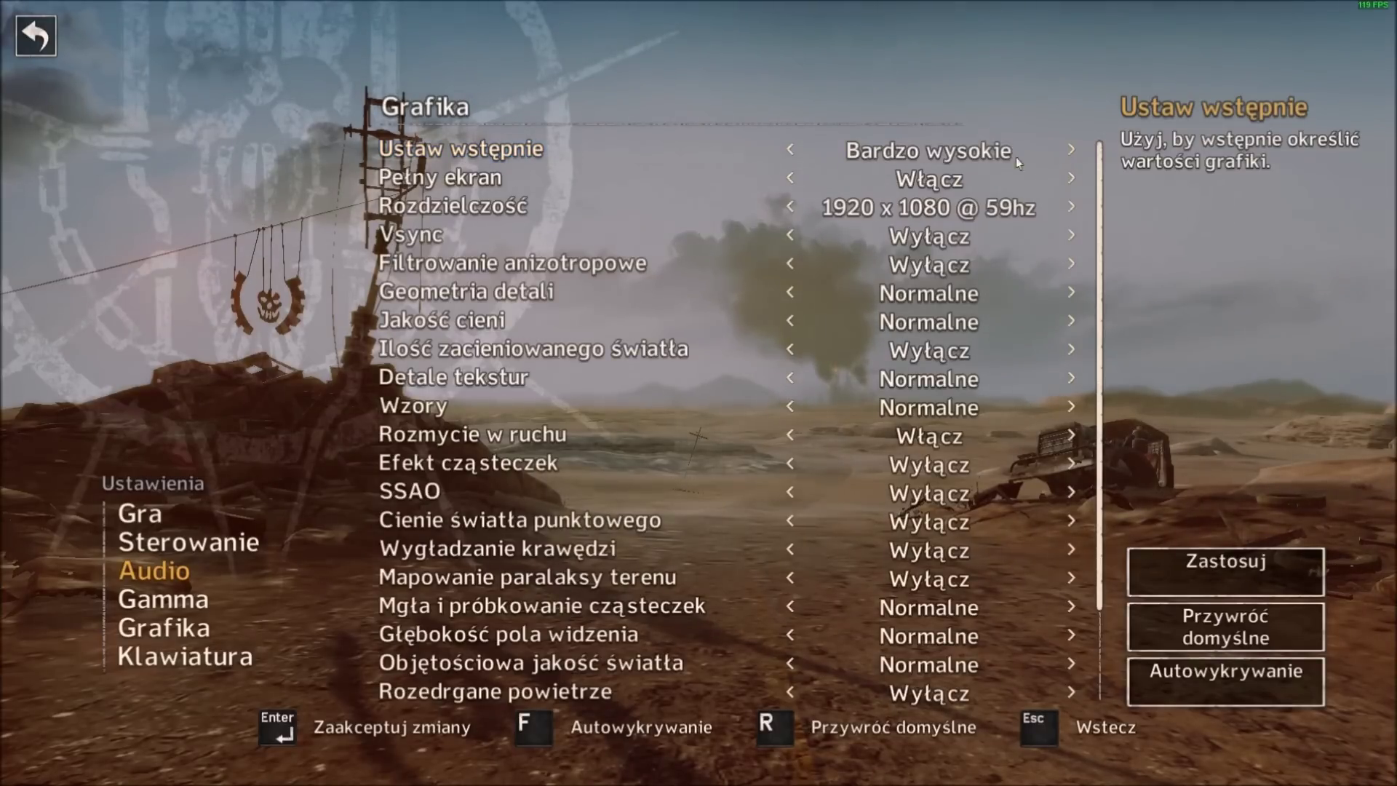
pyautogui.click(793, 150)
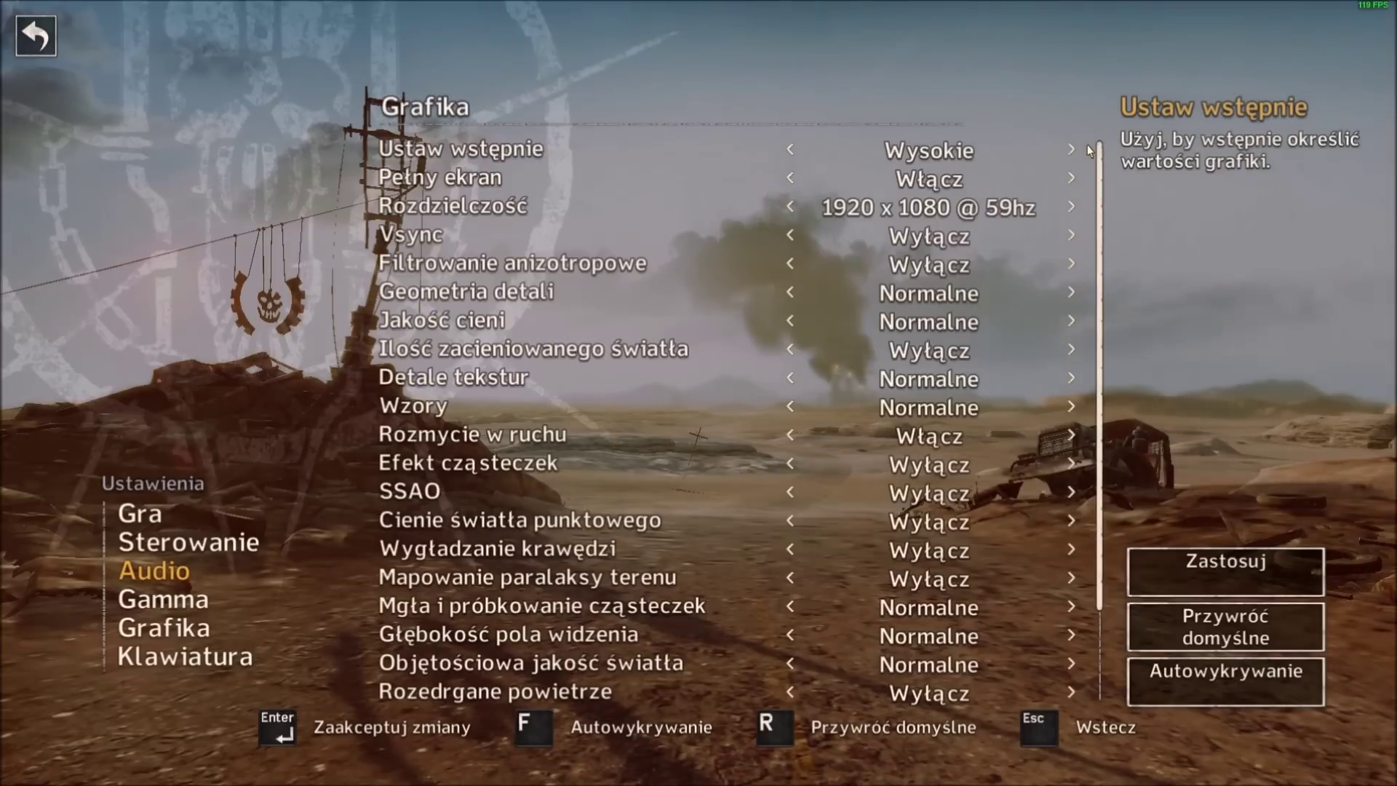
pyautogui.click(1256, 568)
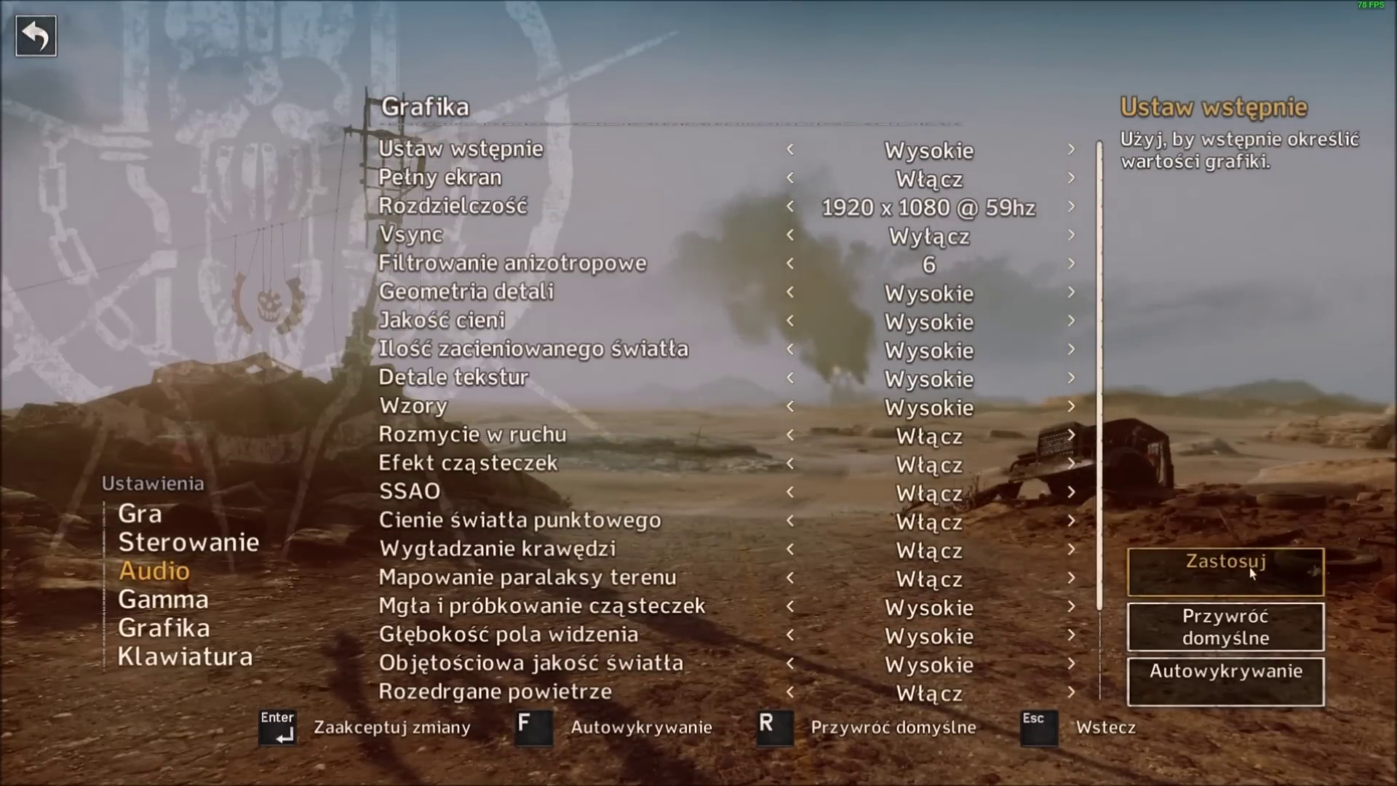
pyautogui.scroll(-3, 863, 405)
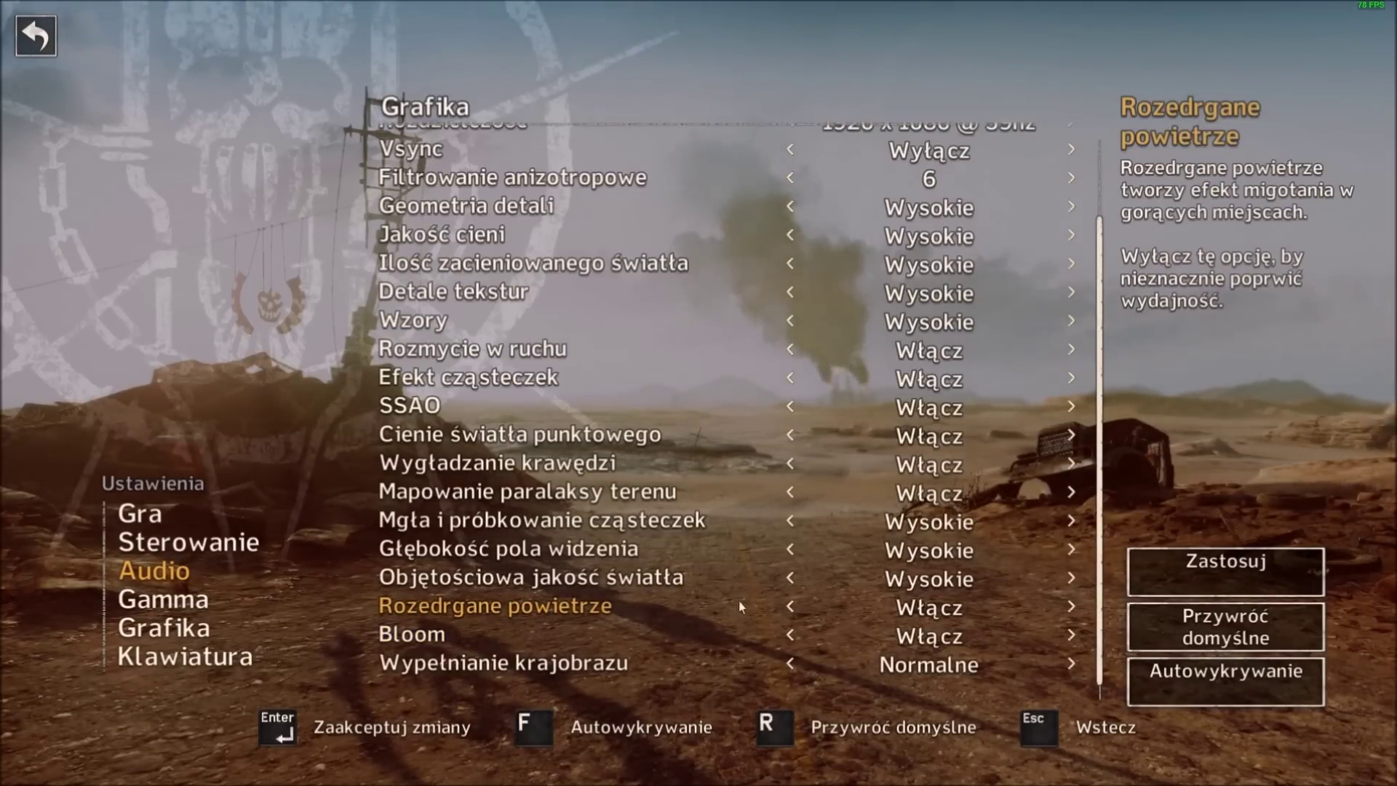
# Step: Turn Rozedrgane powietrze off, save, and return to the main menu
pyautogui.click(790, 609)
pyautogui.click(790, 608)
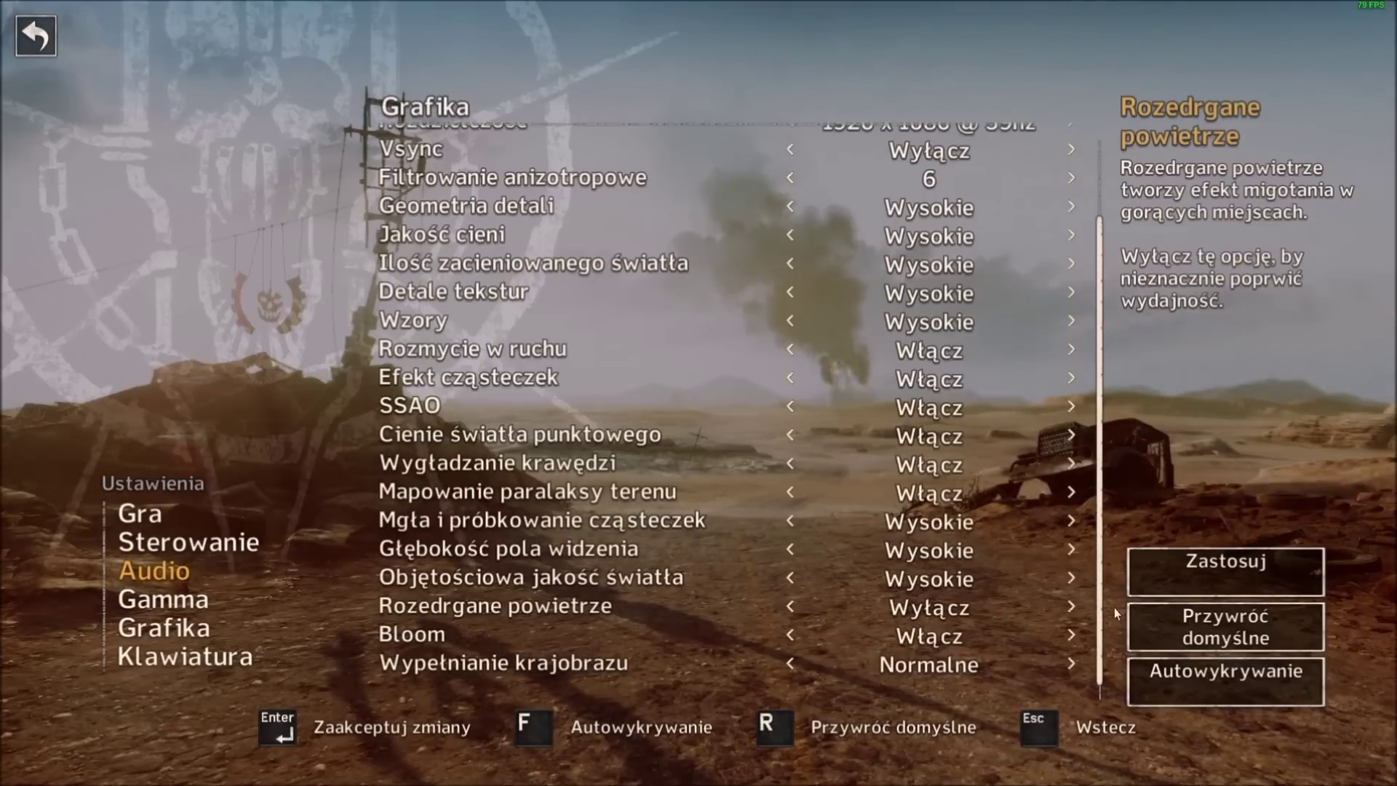
pyautogui.click(810, 607)
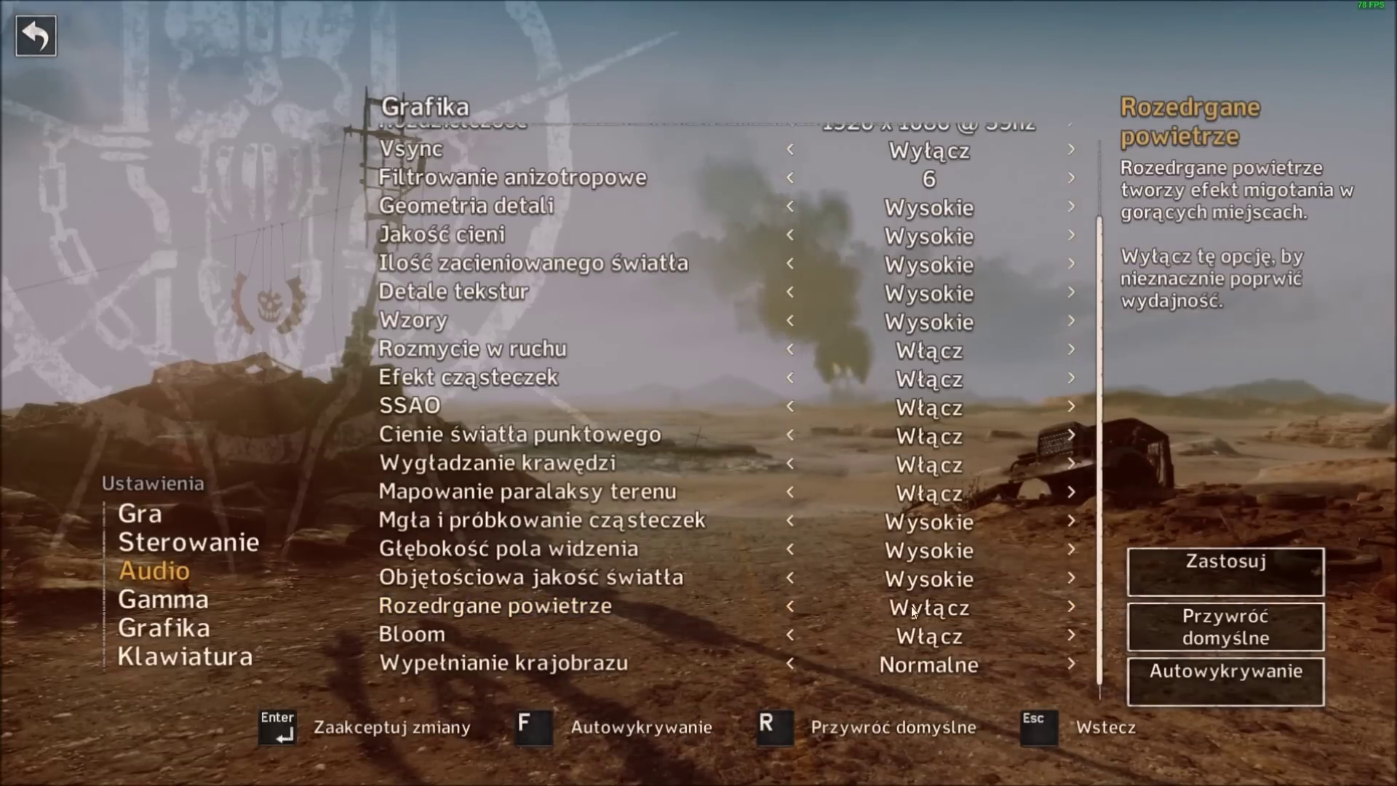
pyautogui.click(1224, 564)
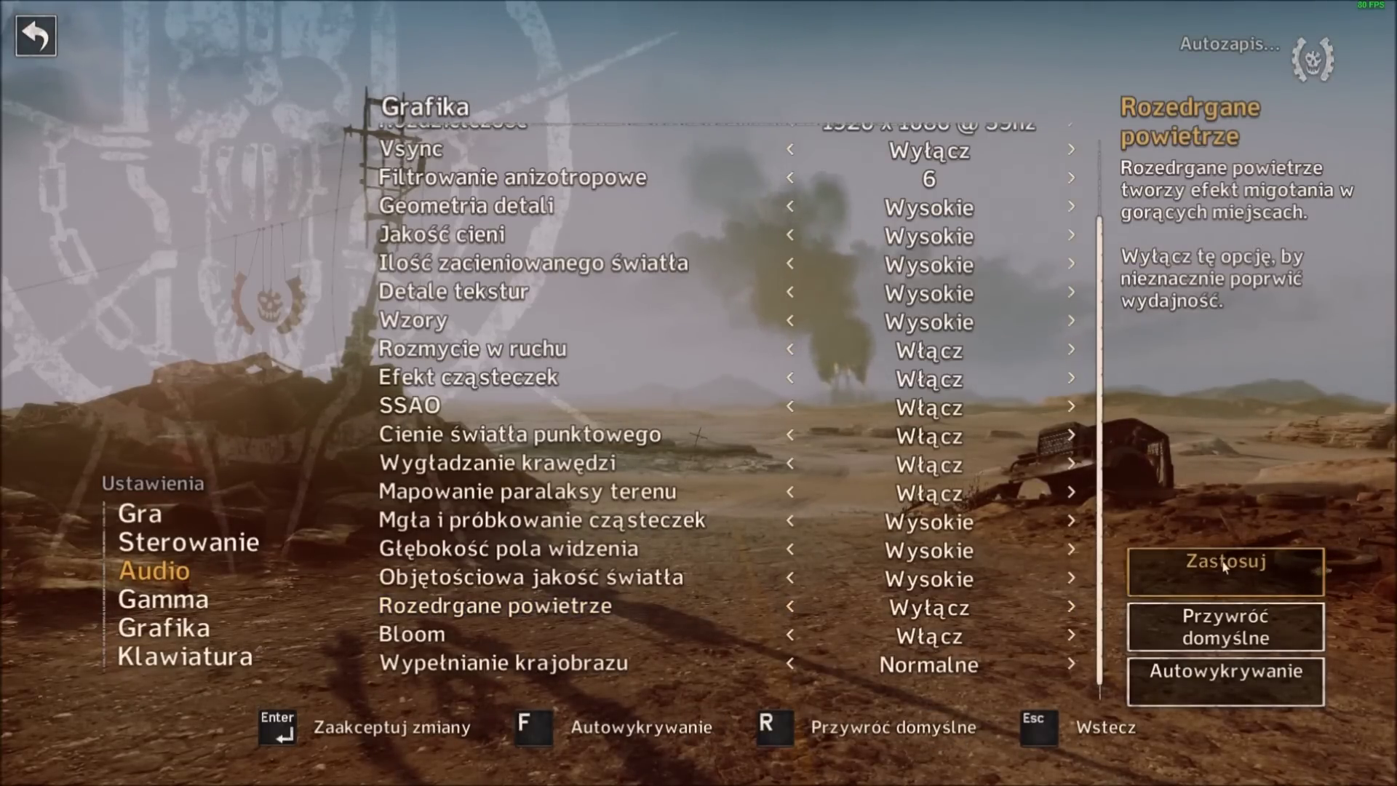
pyautogui.press('Escape')
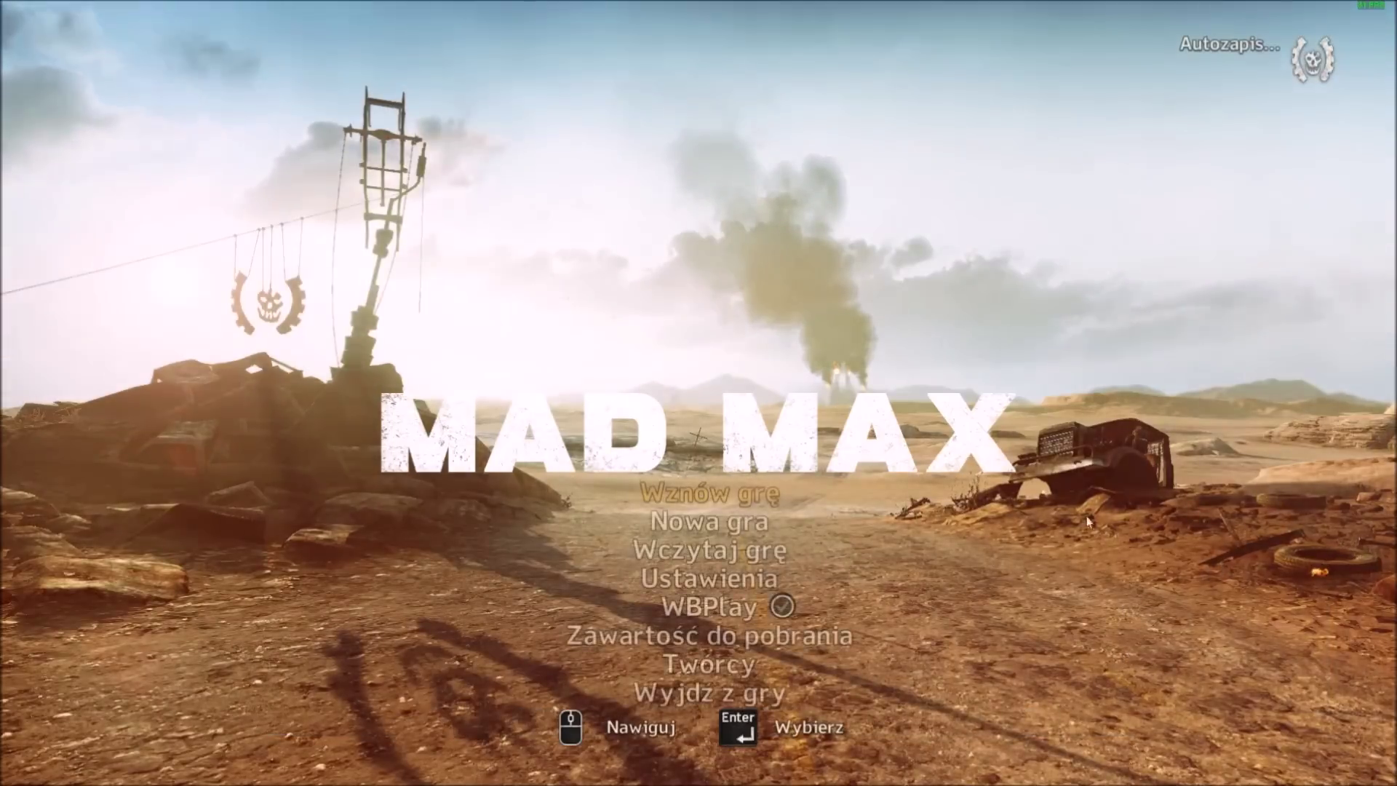
# Step: Resume the saved game, get Max into the rusted car and drive along the road
pyautogui.click(696, 495)
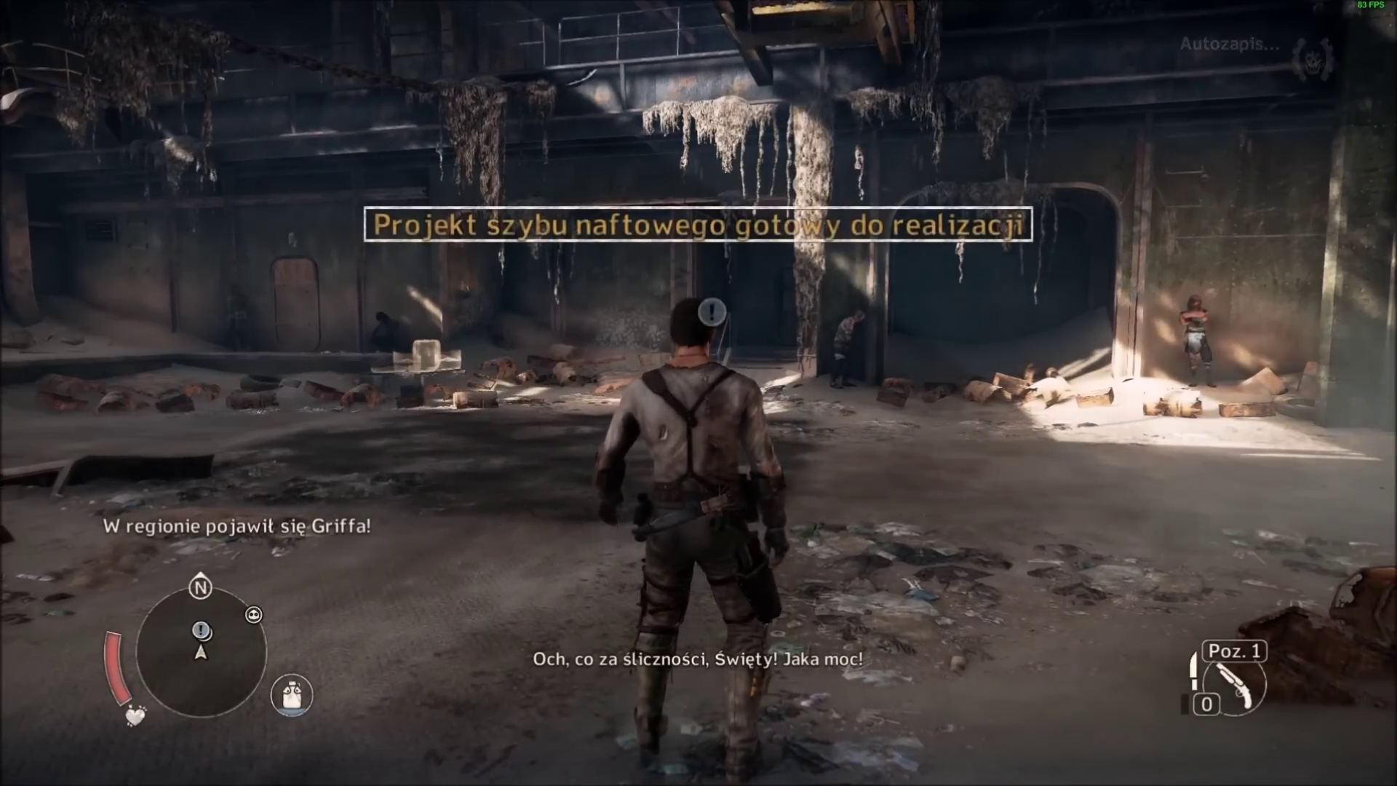
pyautogui.press('w')
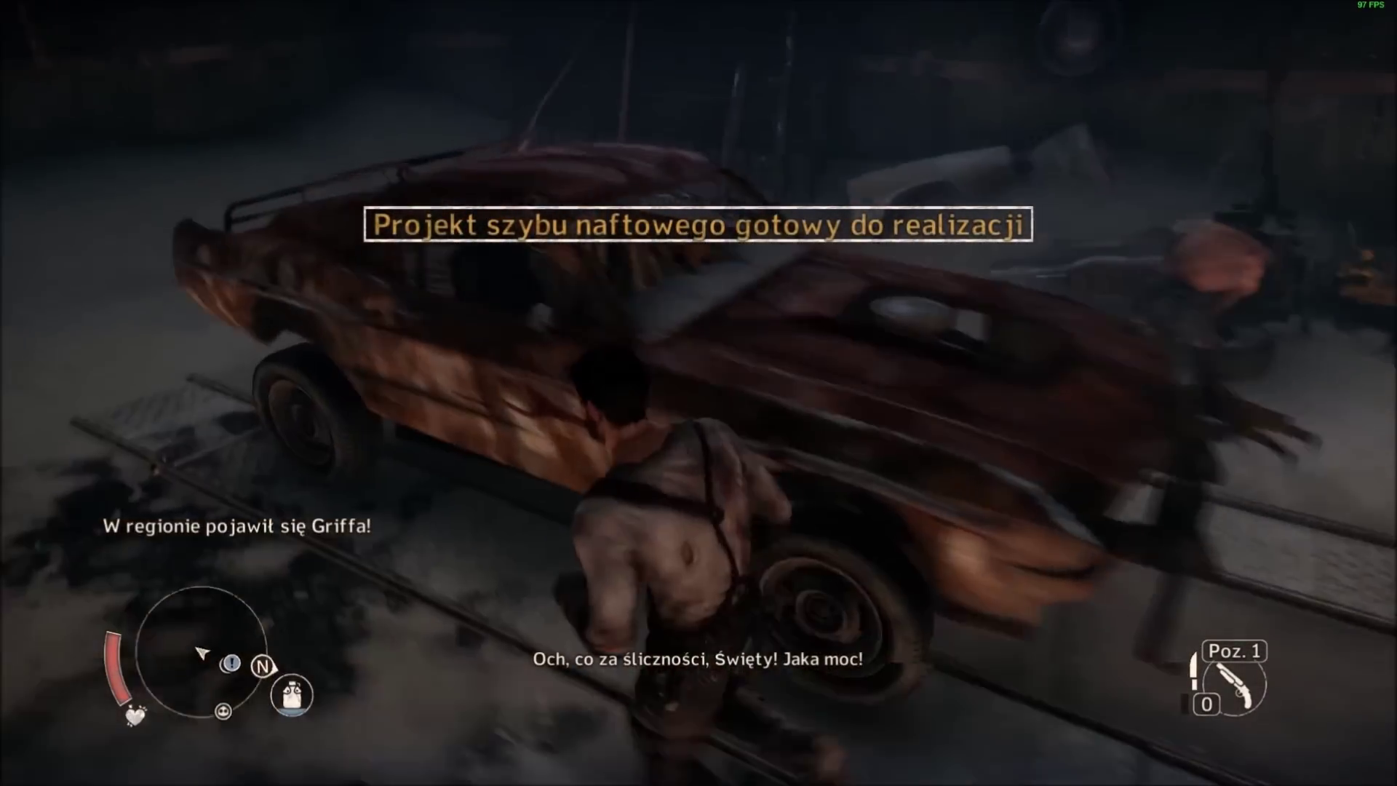
pyautogui.press('f')
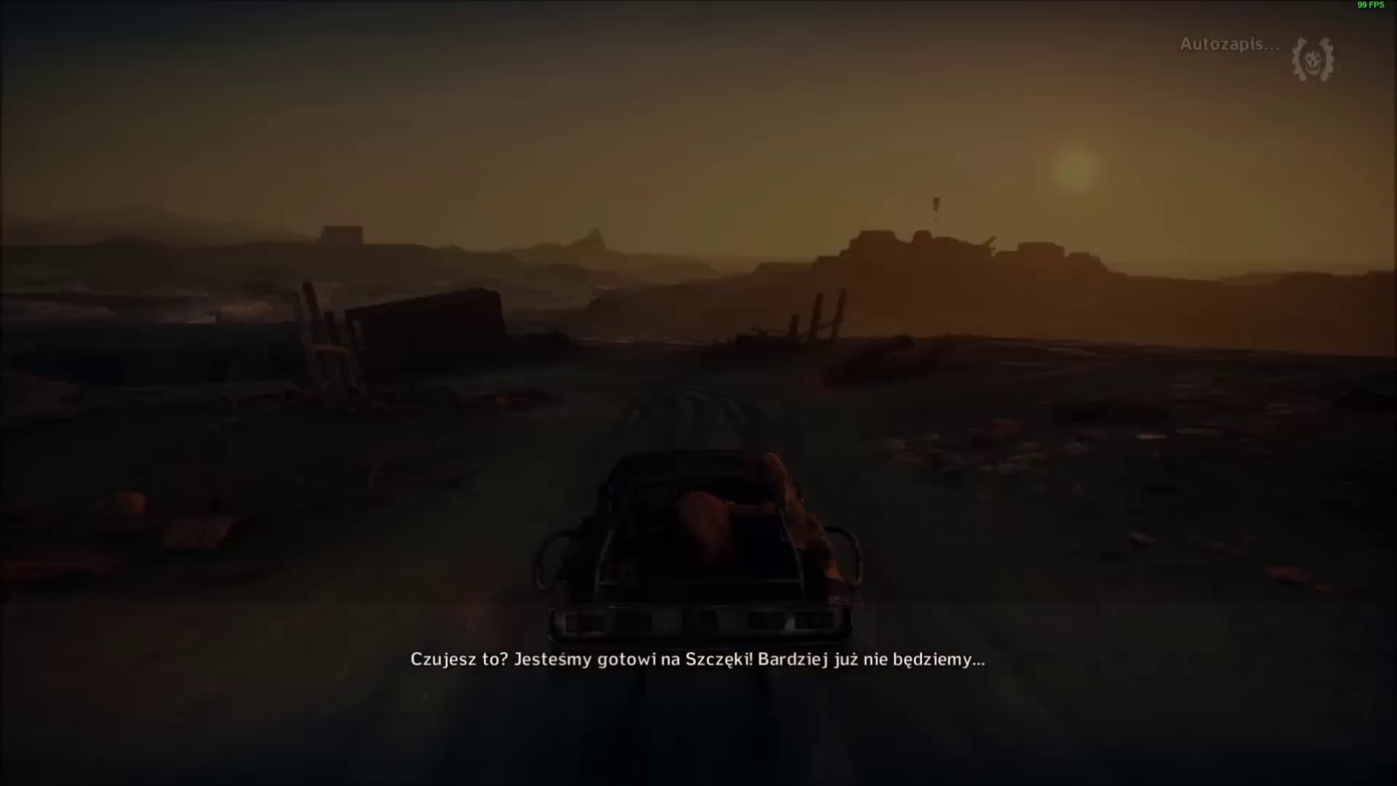
pyautogui.press('a')
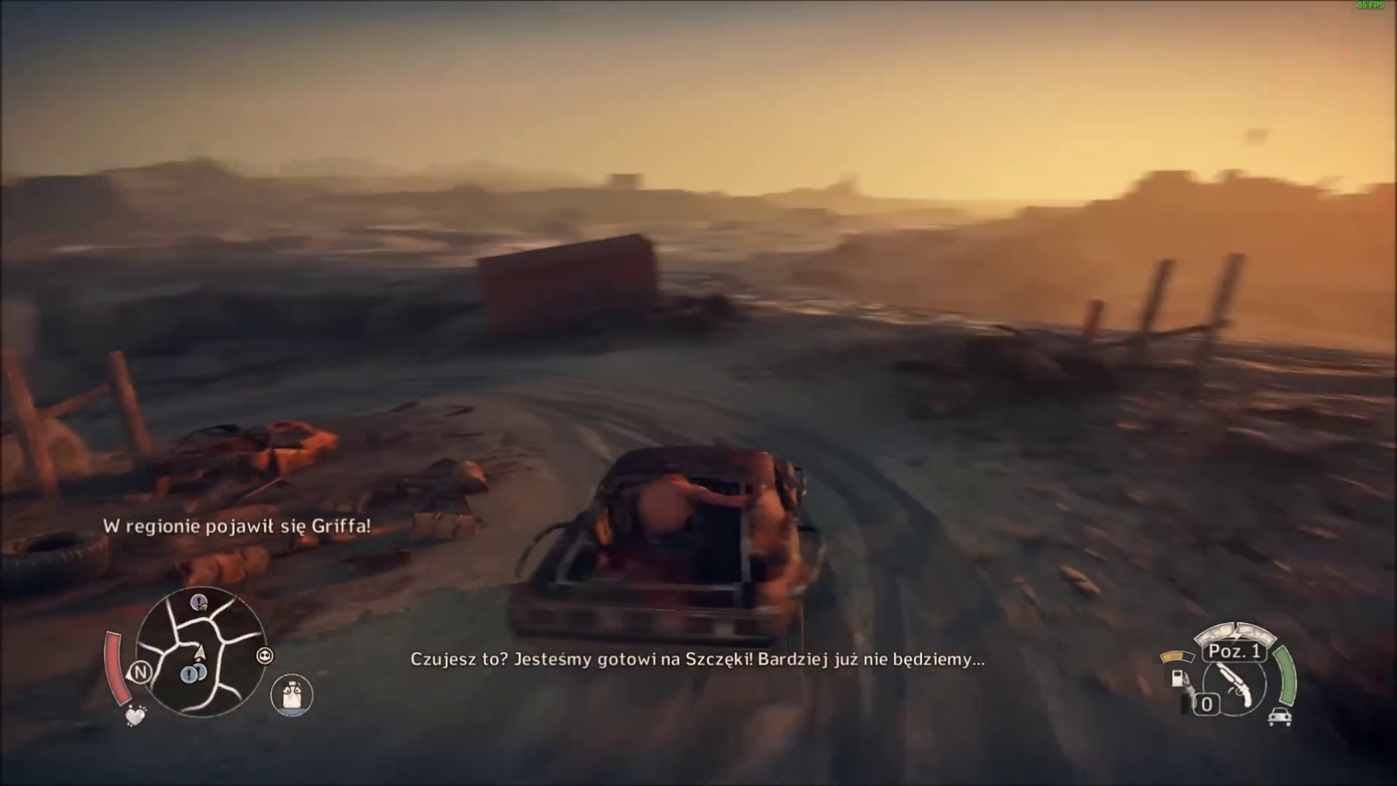
pyautogui.press('a')
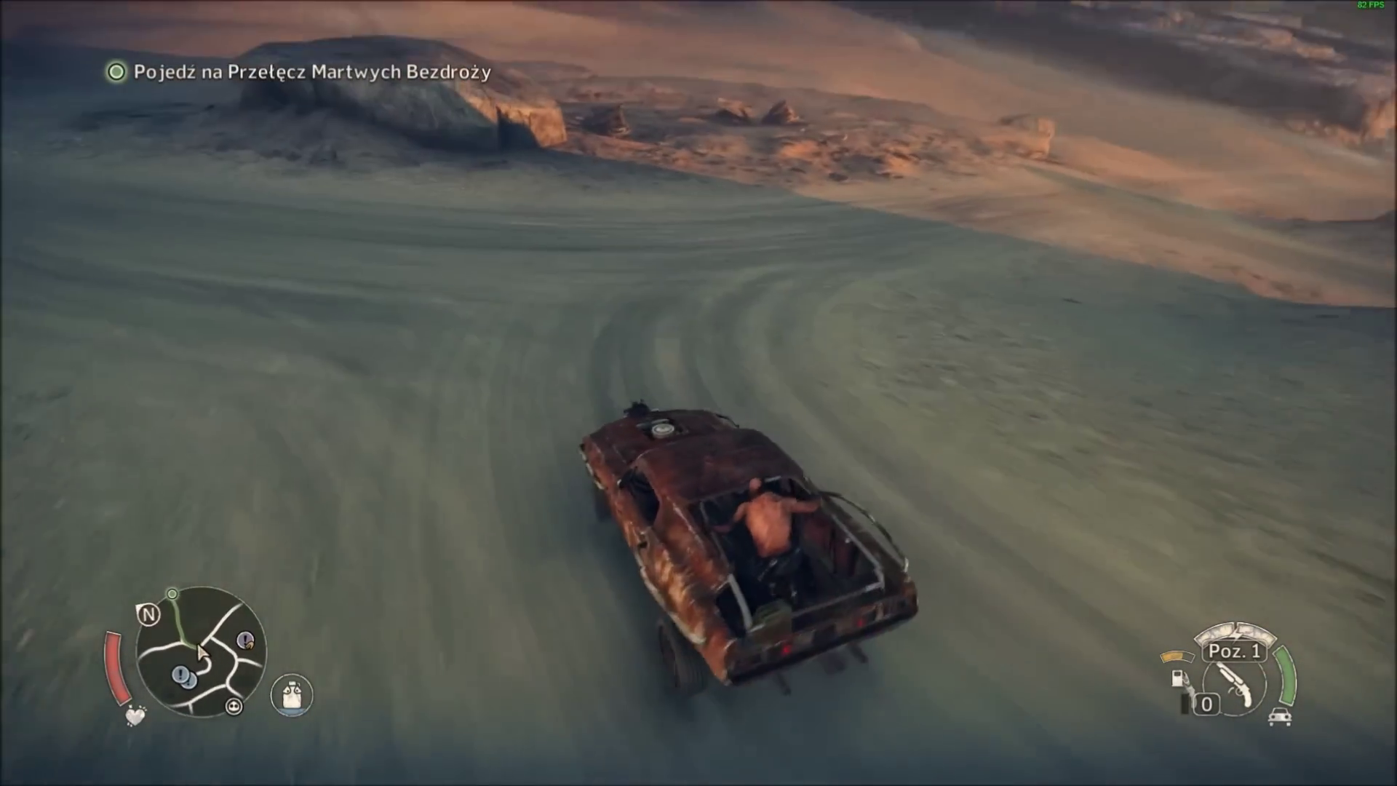
pyautogui.press('d')
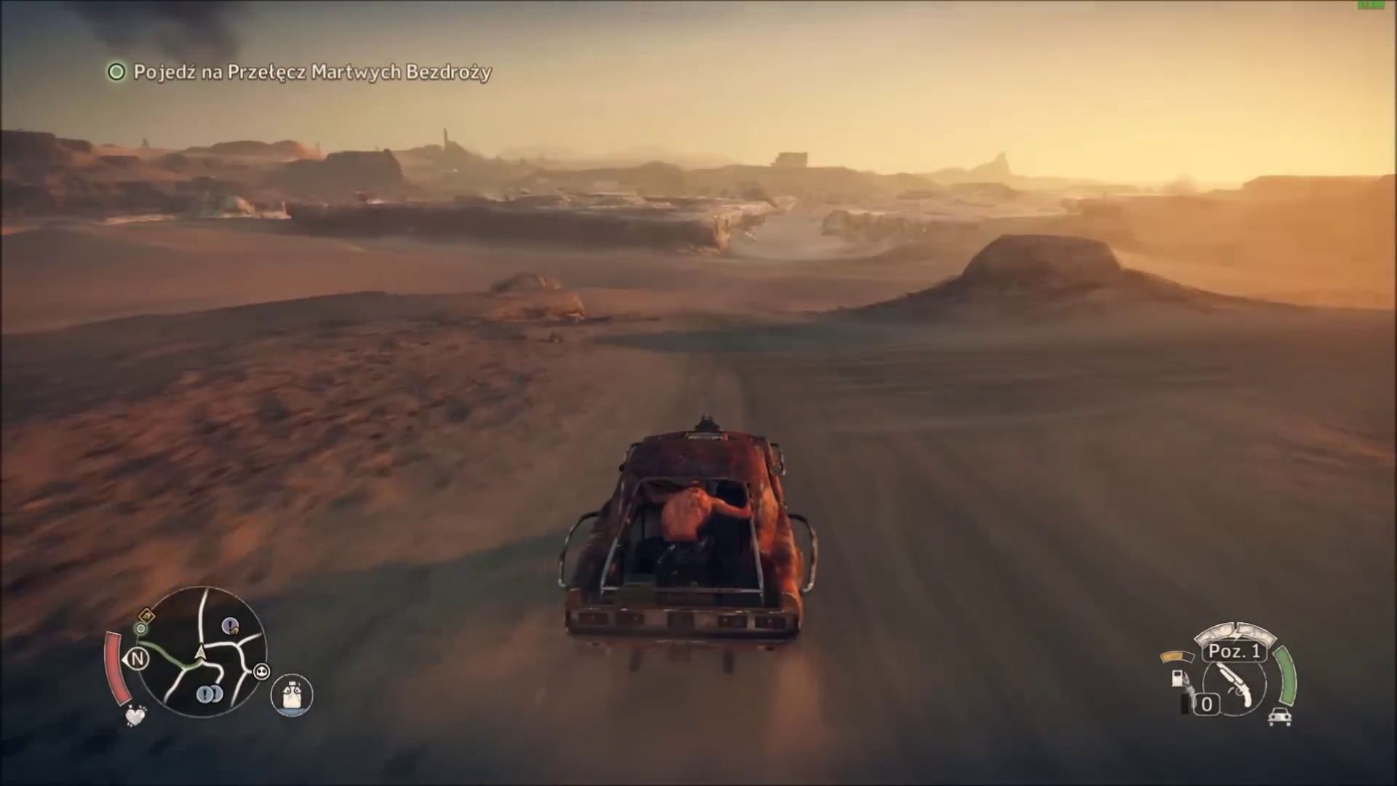